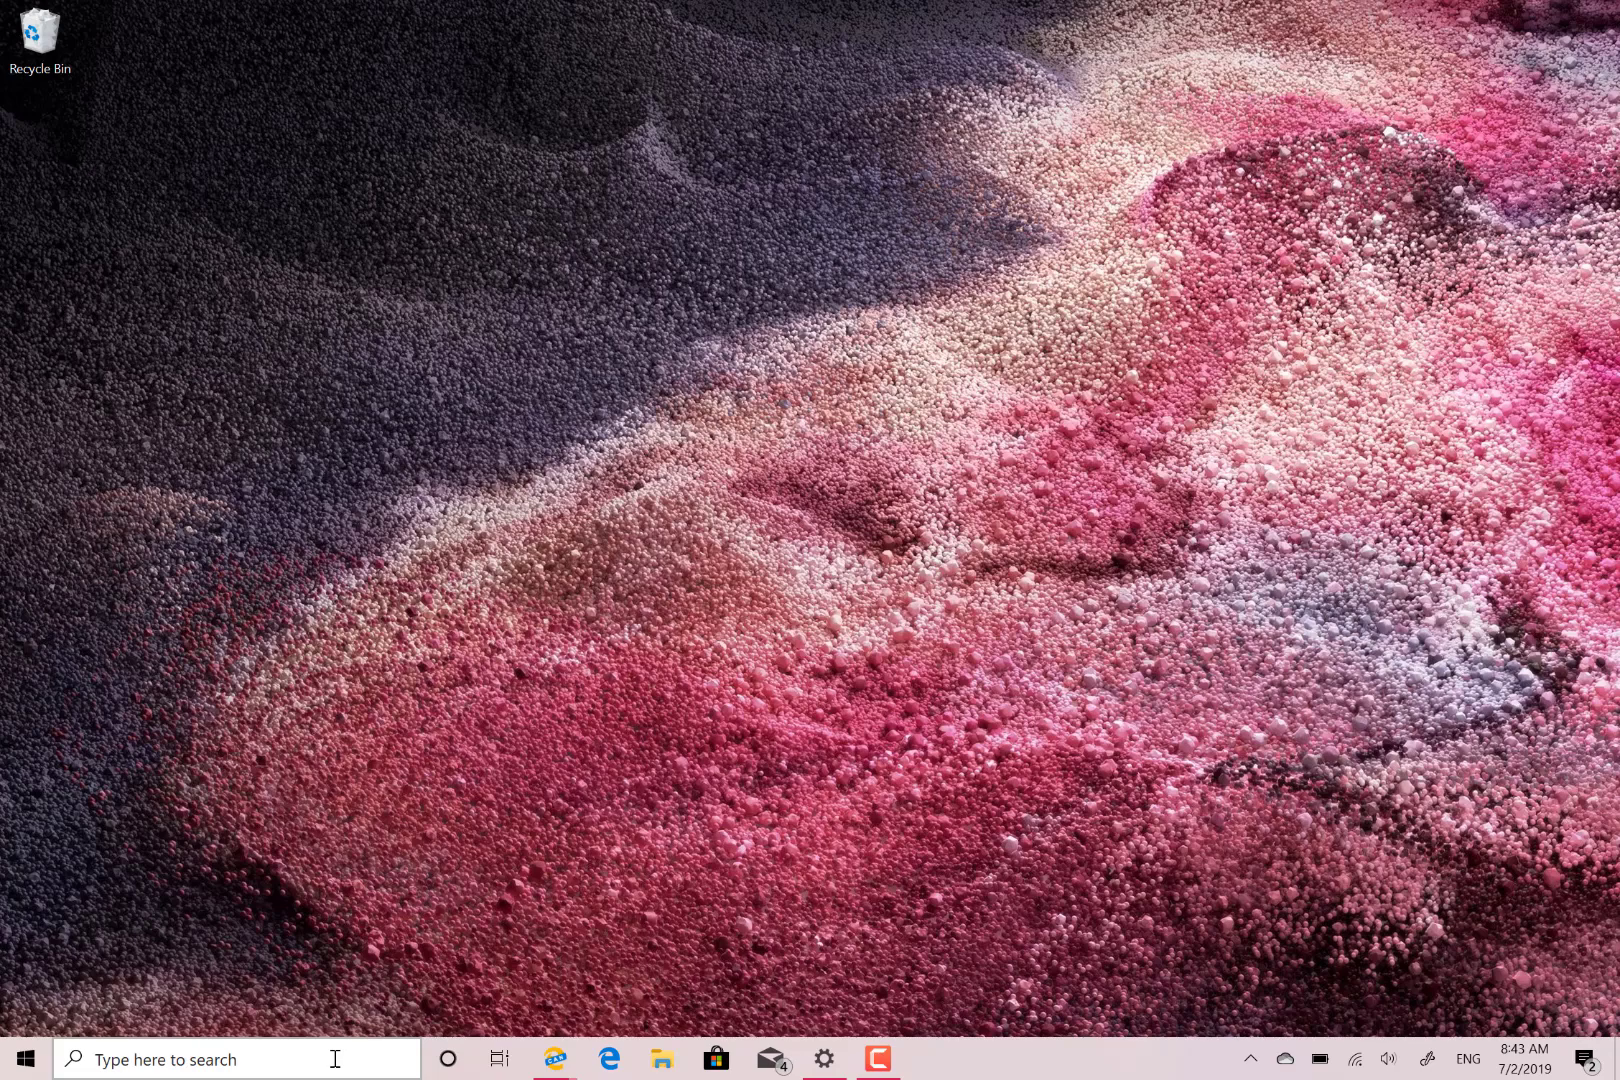
- Search for winver and launch the About Windows version dialog
{"action": "left_click", "coordinate": [336, 1059]}
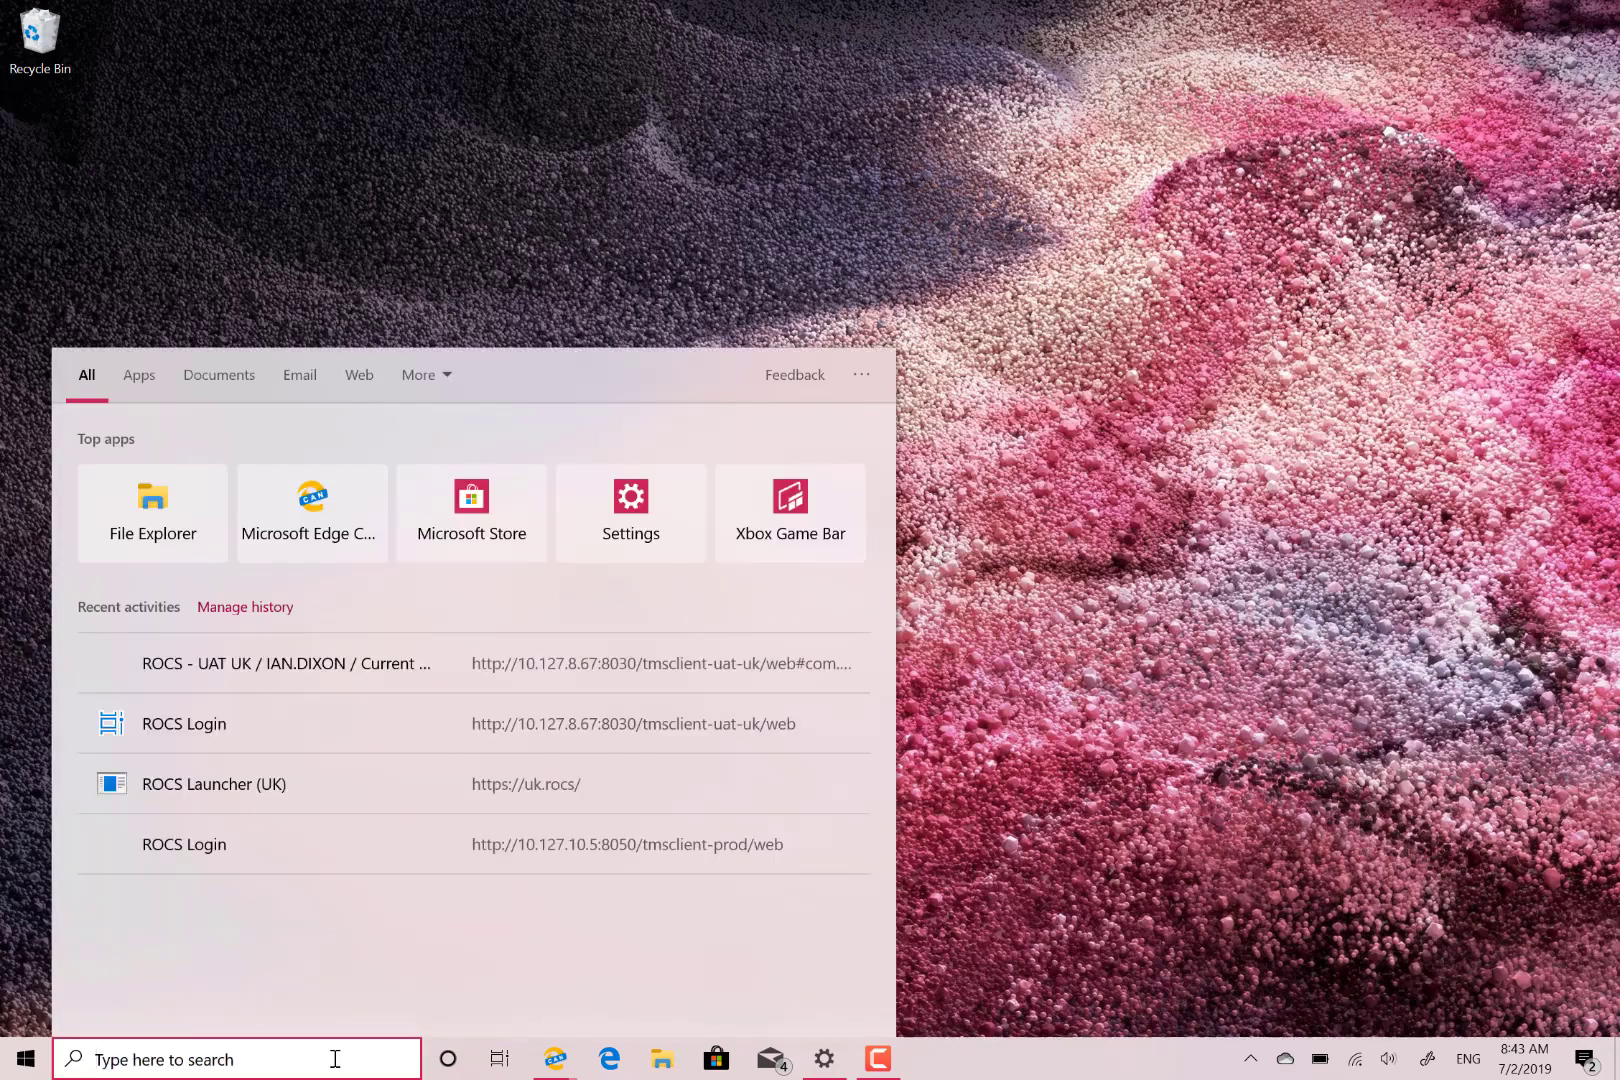
{"action": "type", "text": "winver"}
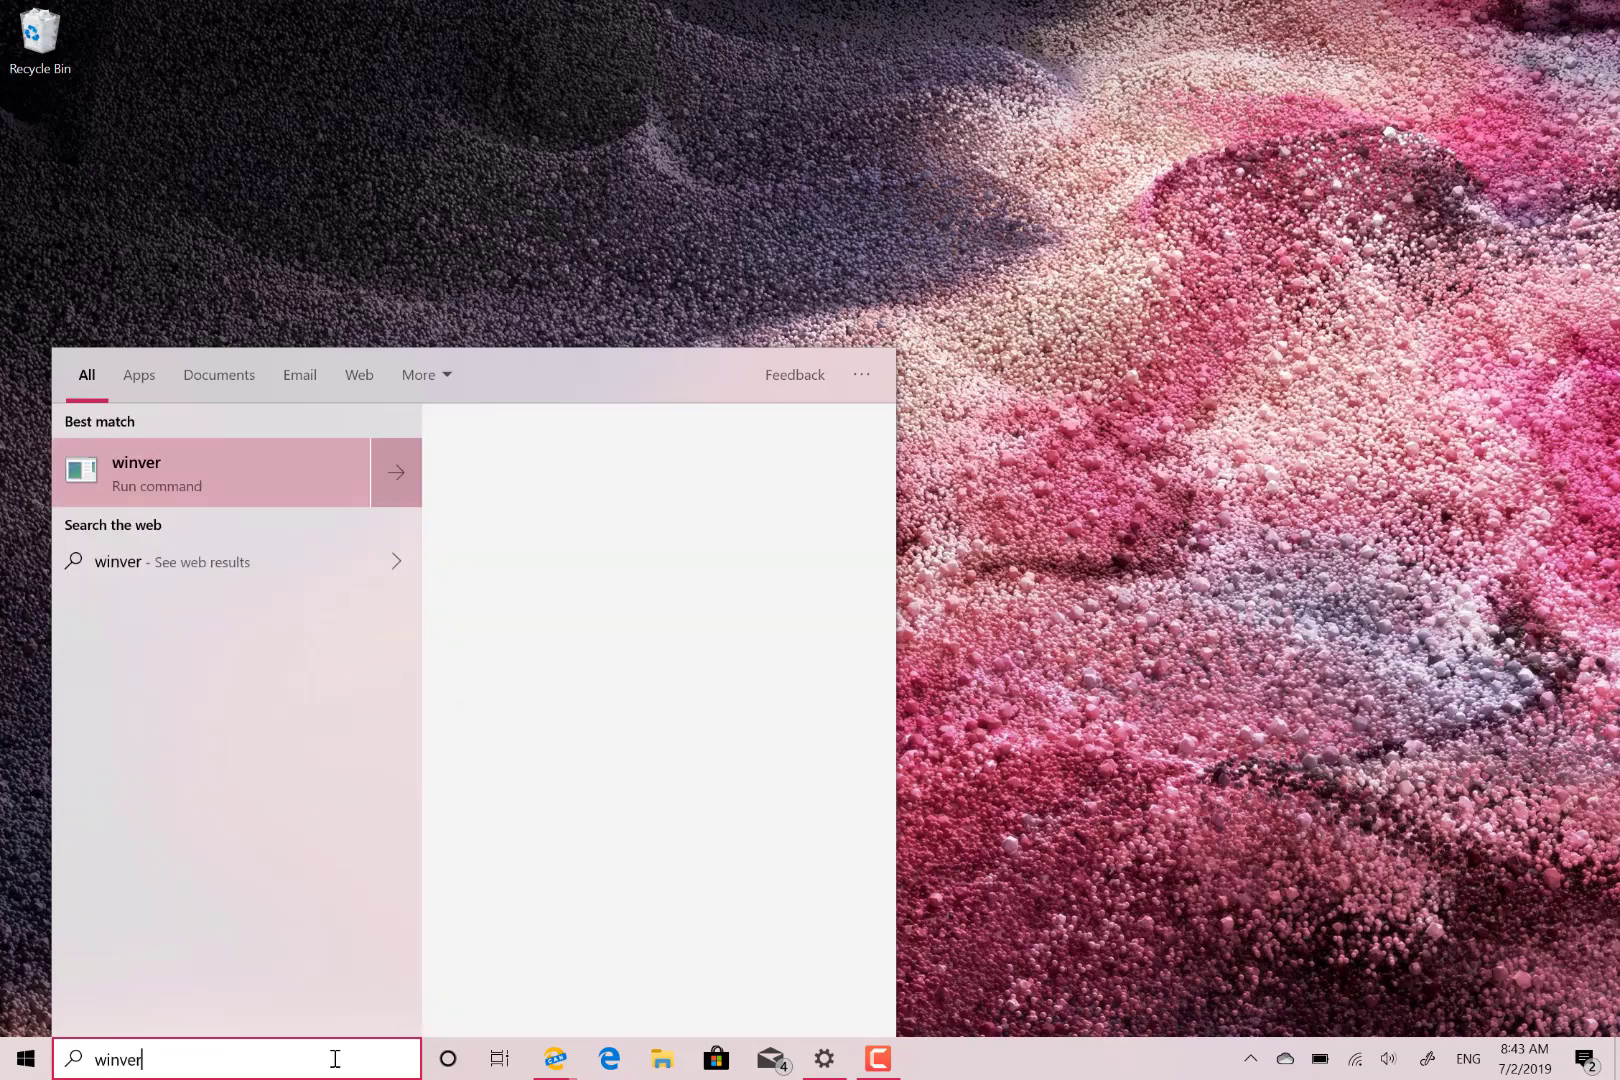
{"action": "left_click", "coordinate": [206, 464]}
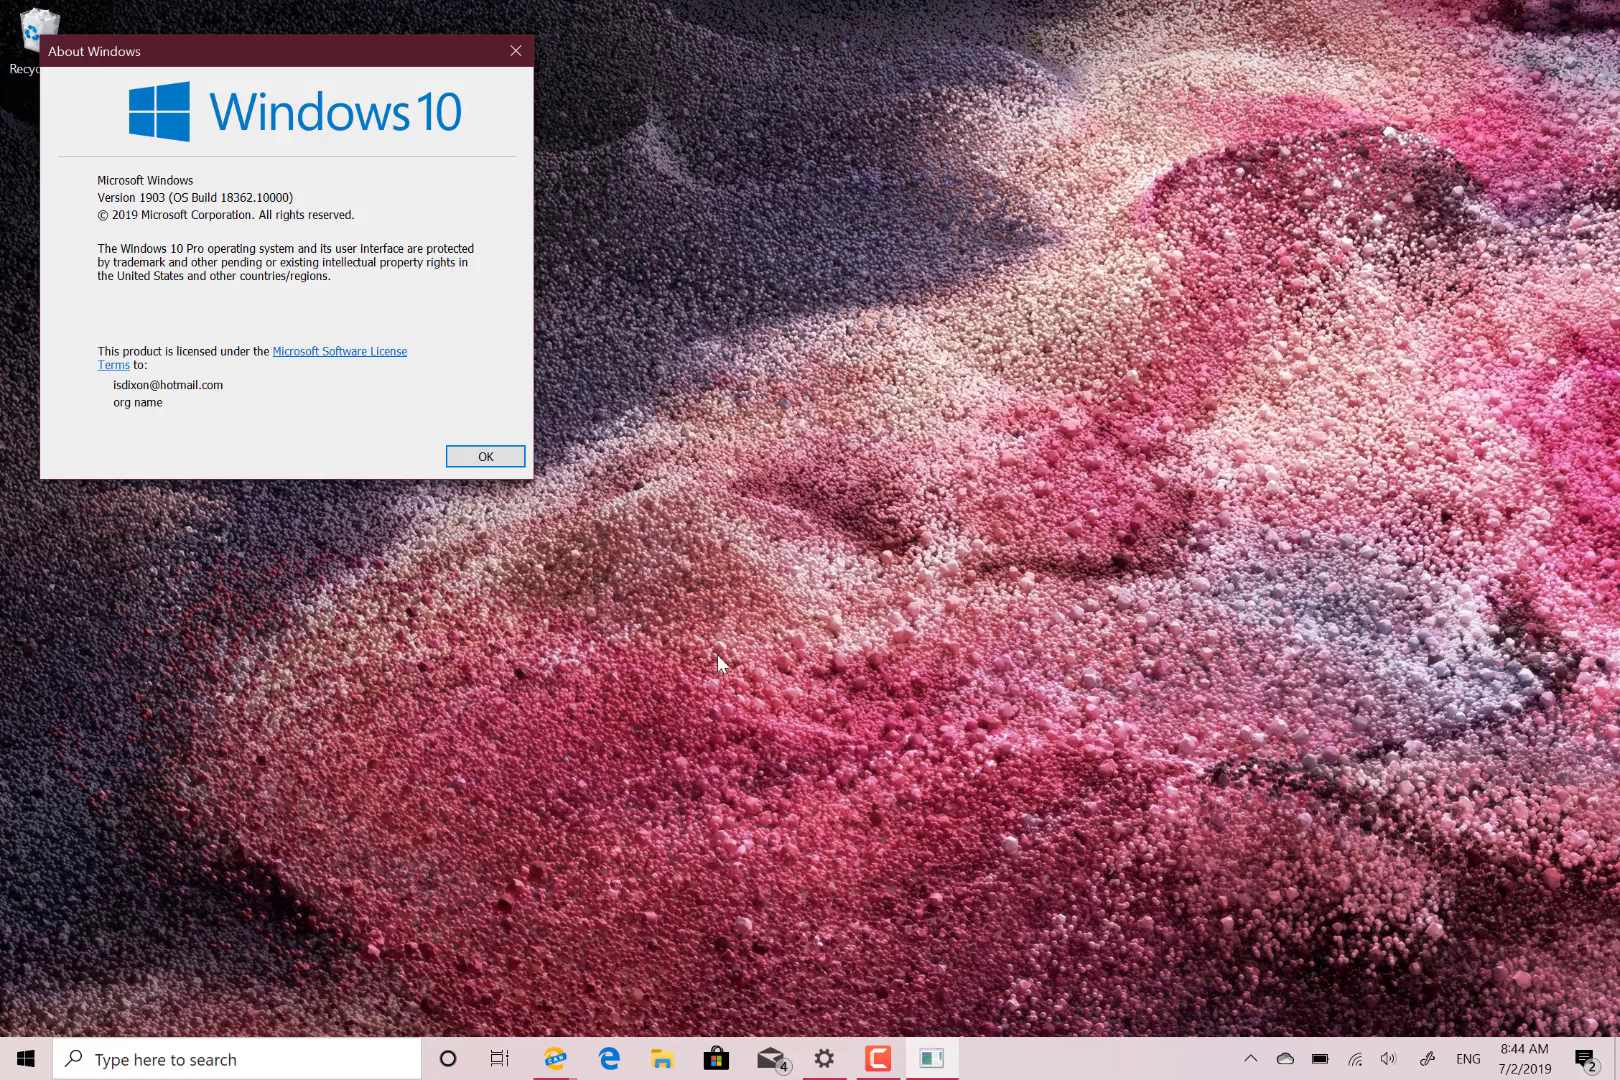
- After checking Version 1903 (OS Build 18362.10000), open Settings from the taskbar
{"action": "left_click", "coordinate": [824, 1059]}
- From the Settings home page, view the Update & Security update history, including KB4508451
{"action": "left_click", "coordinate": [271, 99]}
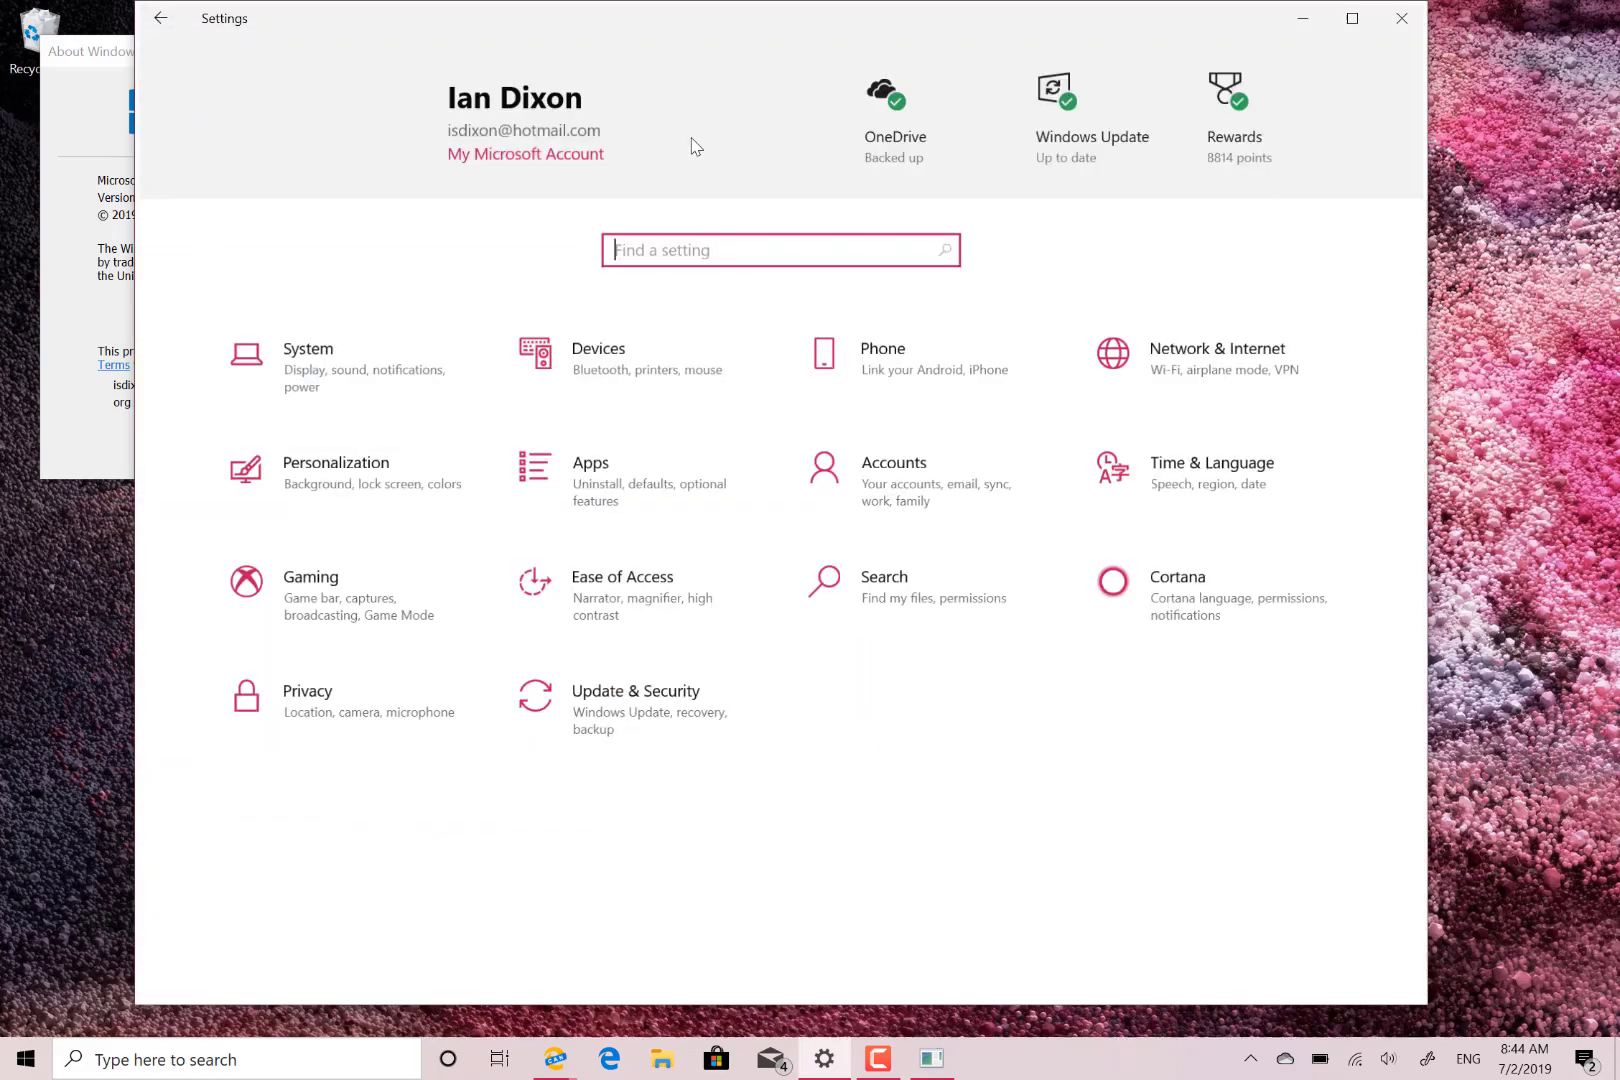
{"action": "left_click", "coordinate": [659, 709]}
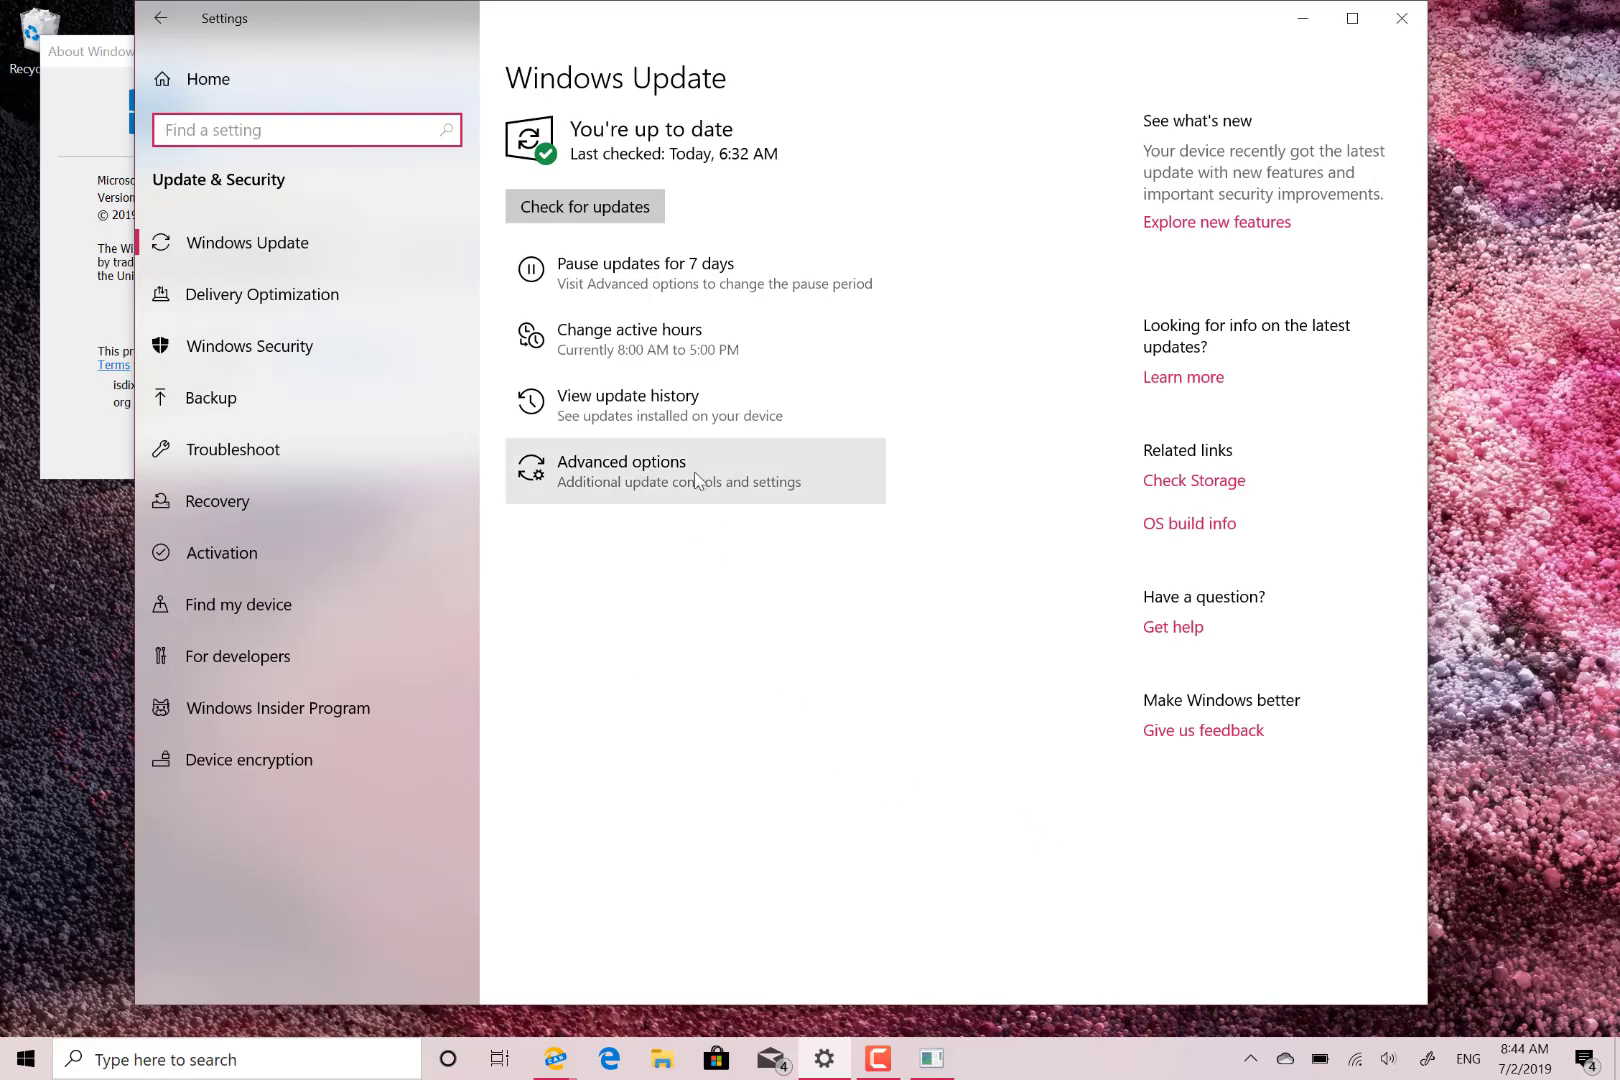
{"action": "left_click", "coordinate": [585, 402]}
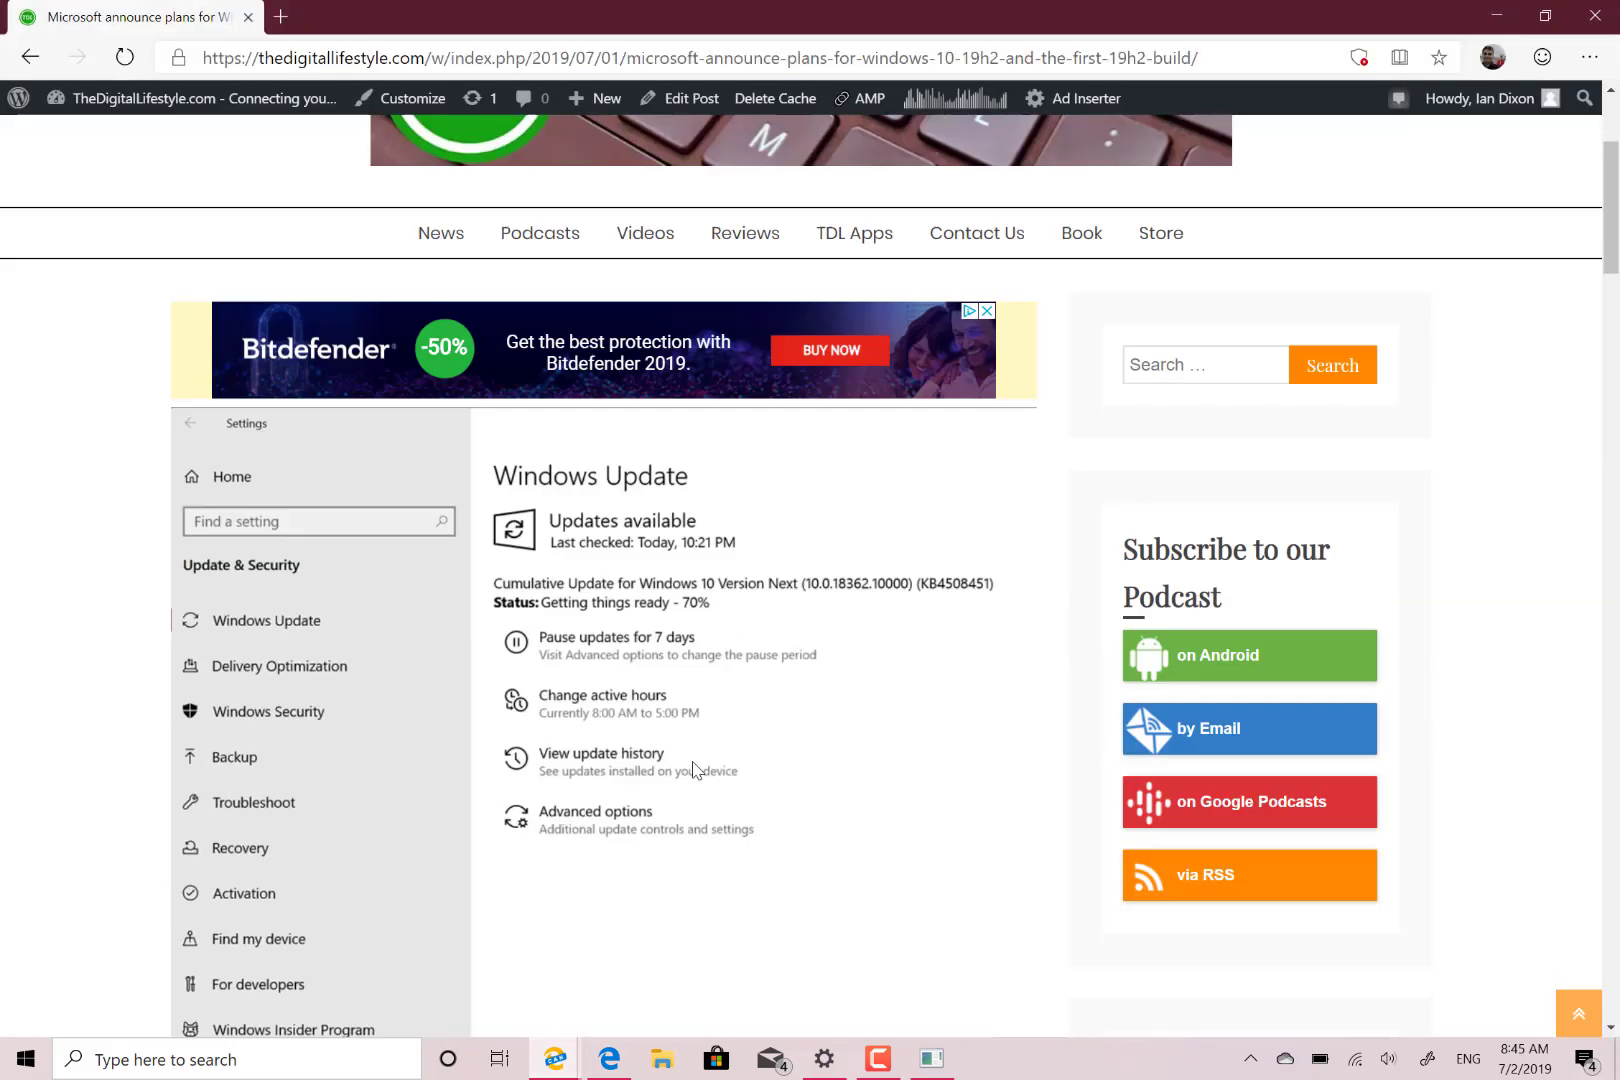
{"action": "scroll", "coordinate": [693, 770], "scroll_direction": "down", "scroll_amount": 5}
{"action": "scroll", "coordinate": [693, 770], "scroll_direction": "down", "scroll_amount": 4}
{"action": "scroll", "coordinate": [693, 770], "scroll_direction": "down", "scroll_amount": 4}
{"action": "scroll", "coordinate": [693, 770], "scroll_direction": "down", "scroll_amount": 4}
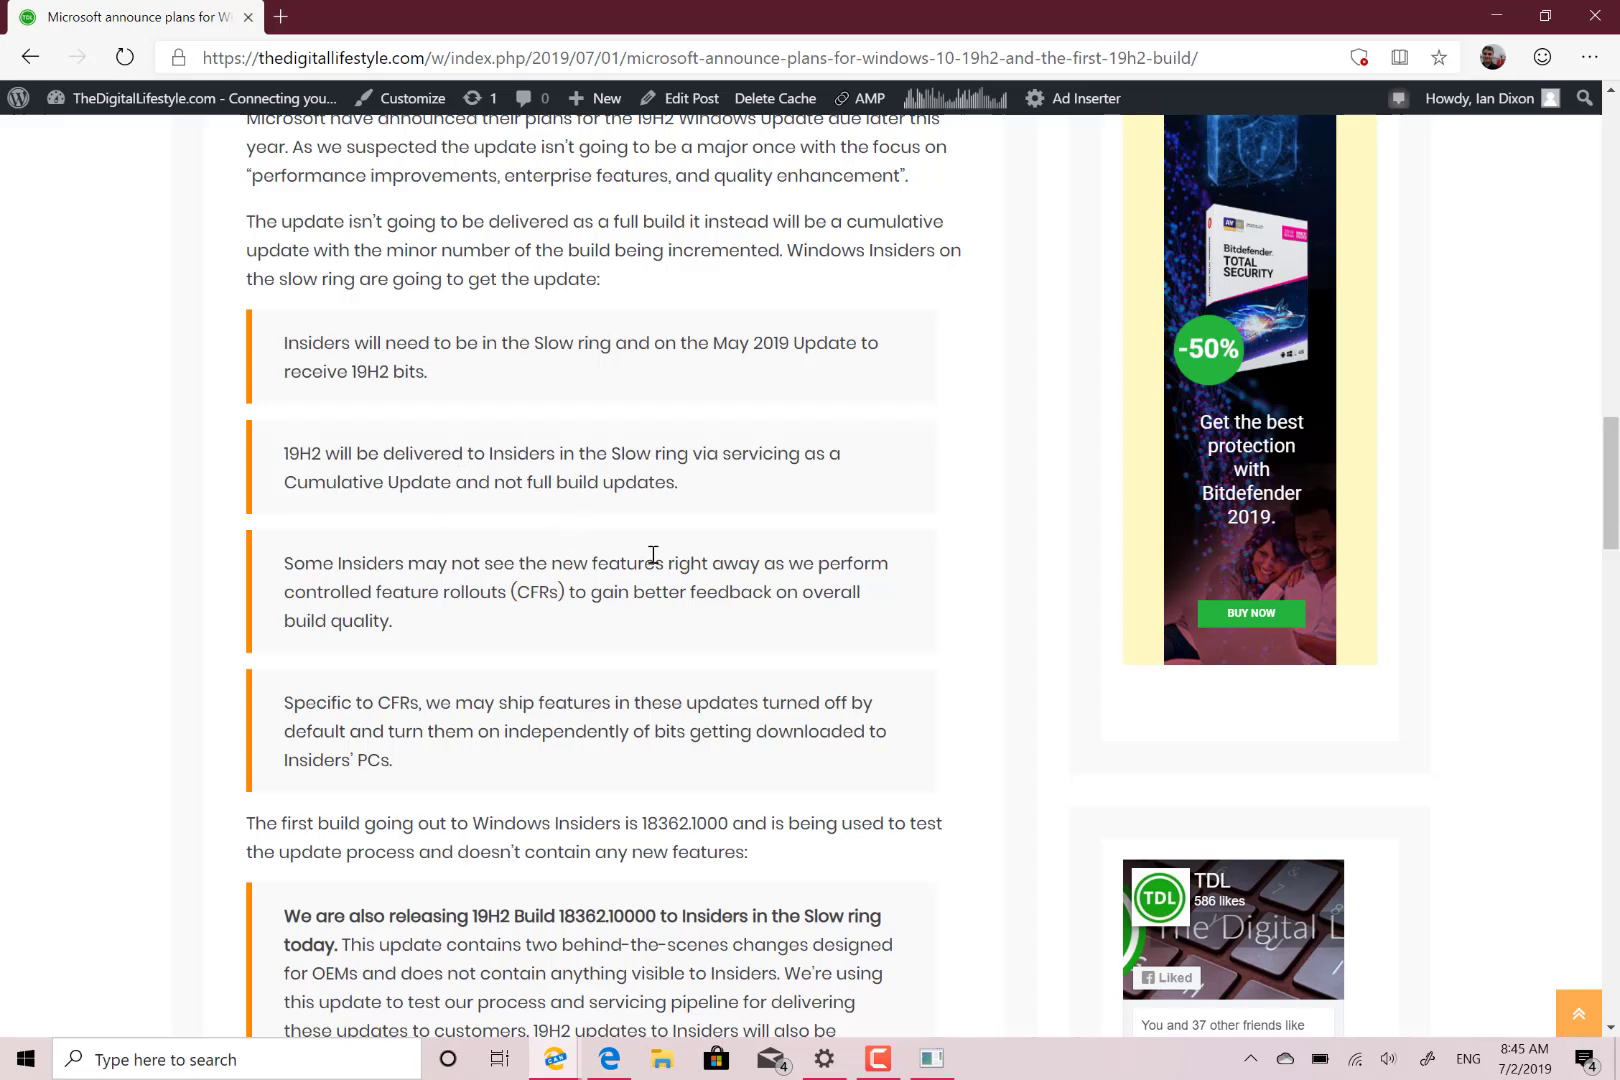
{"action": "scroll", "coordinate": [651, 402], "scroll_direction": "up", "scroll_amount": 1}
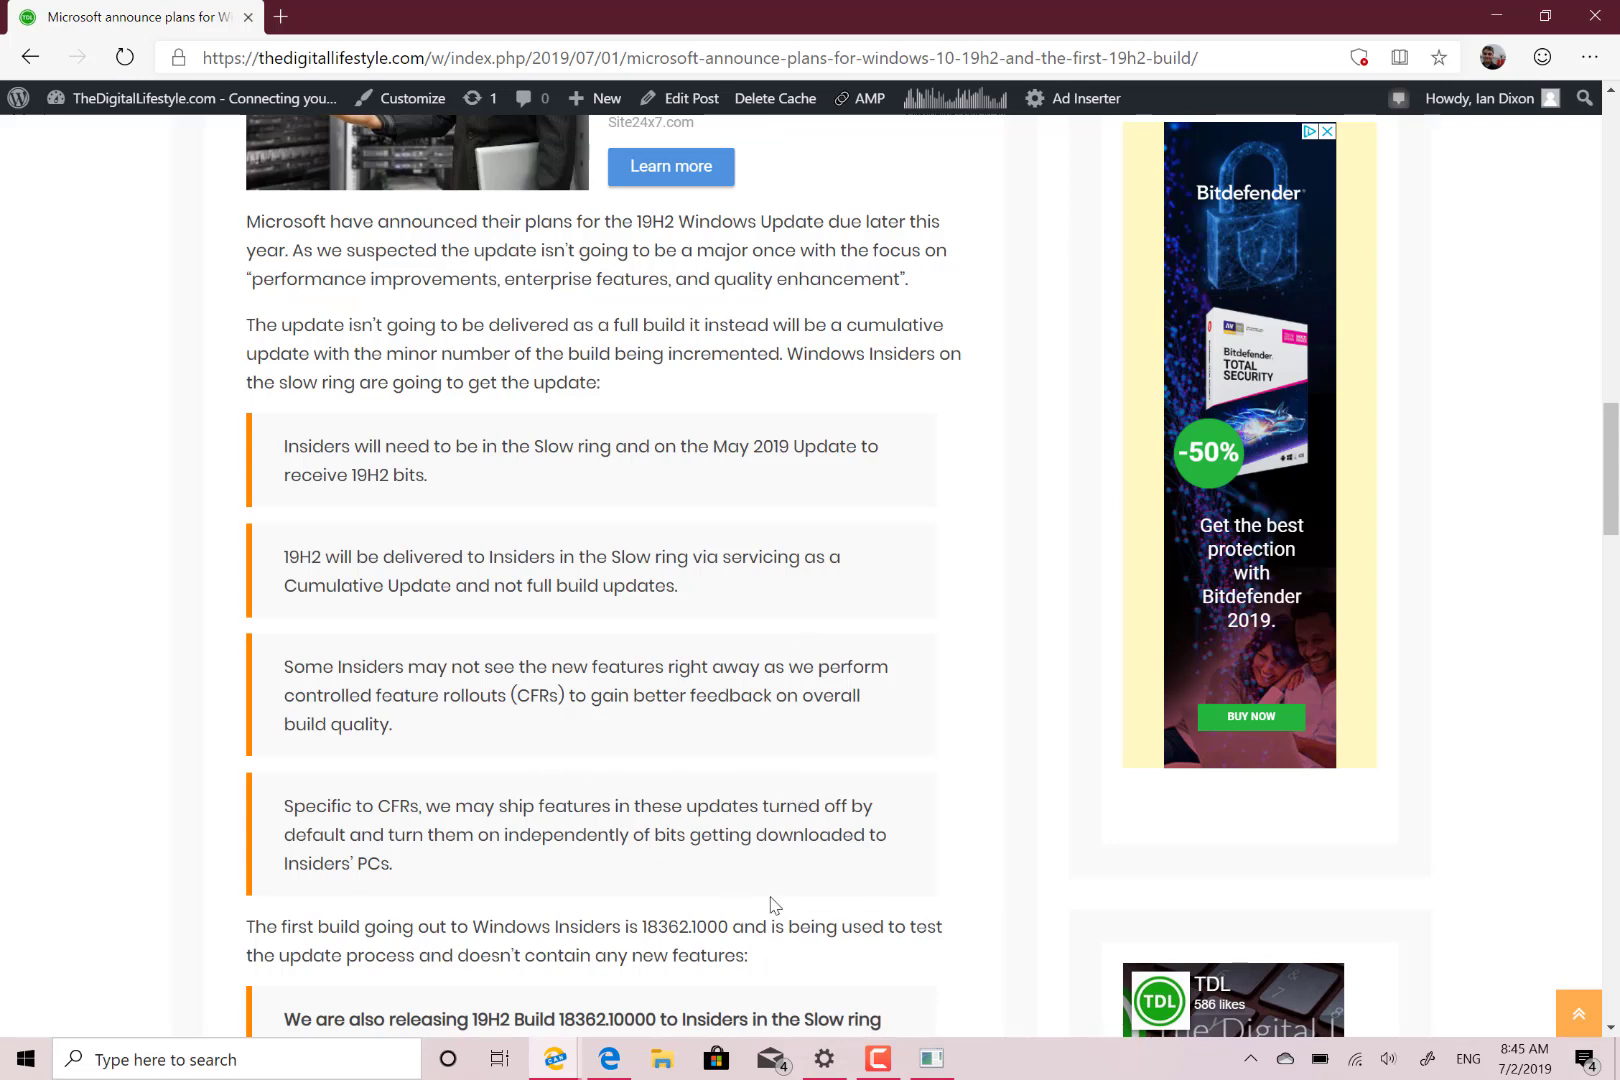
- Bring up the Edge window showing the Digital Lifestyle 19H2 article
{"action": "left_click", "coordinate": [878, 1060]}
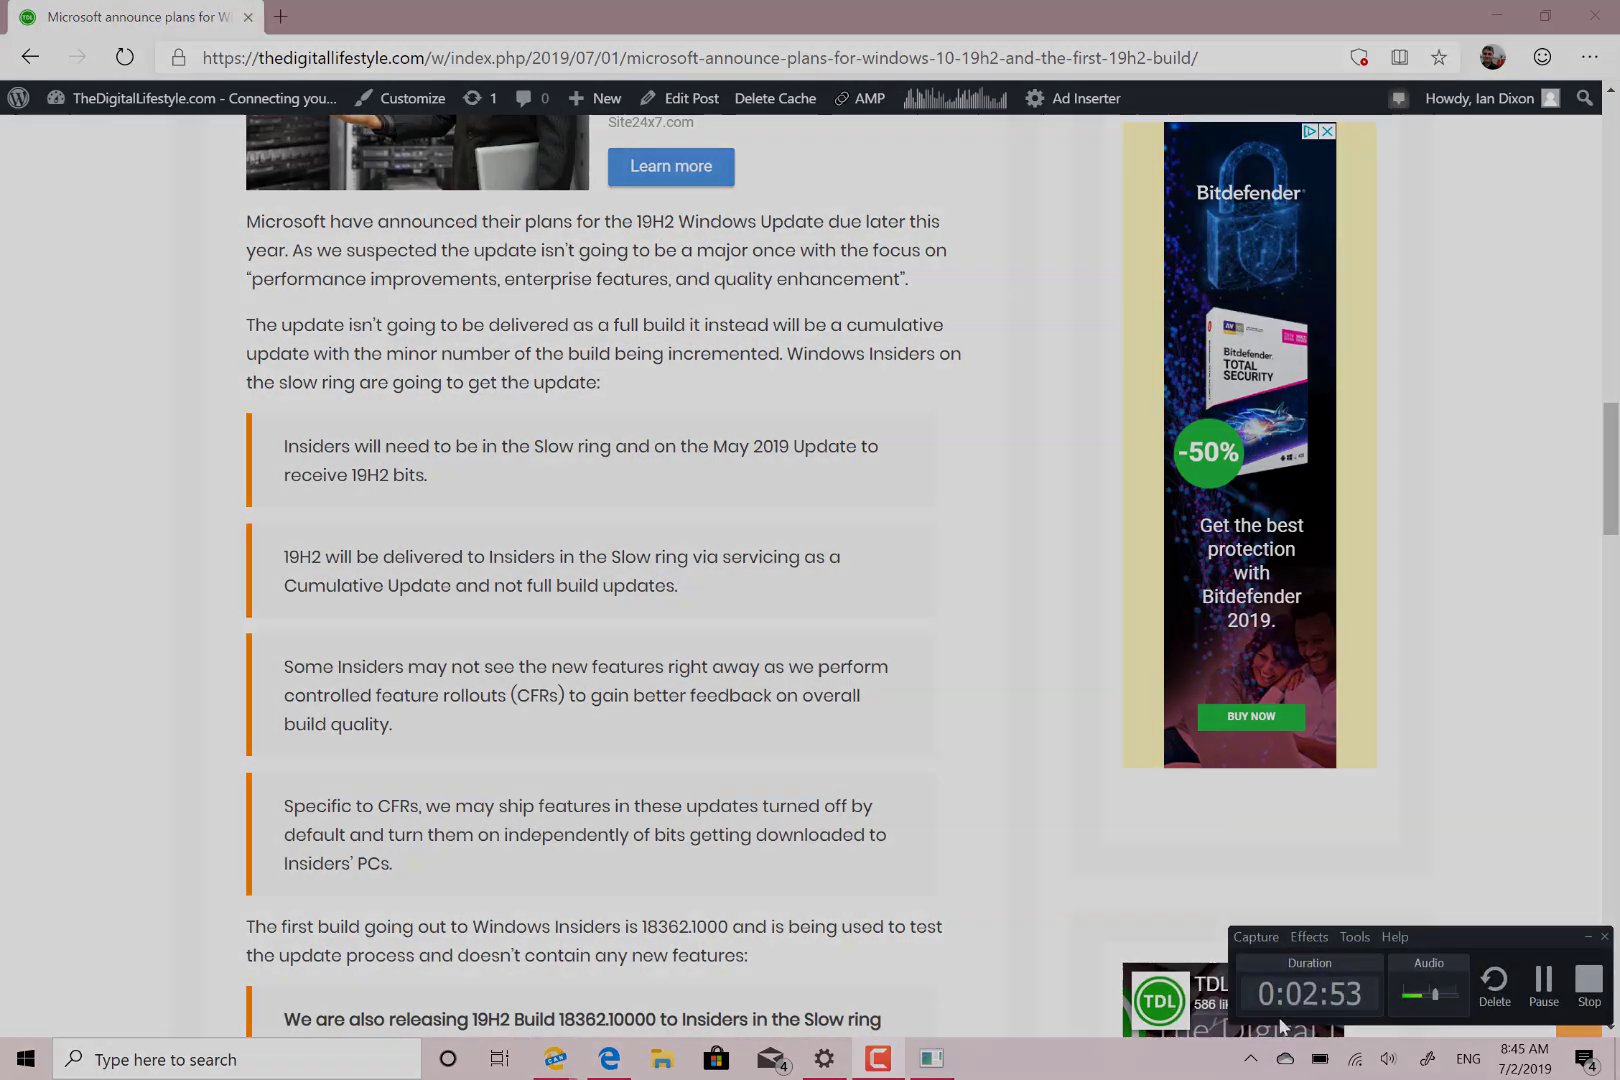